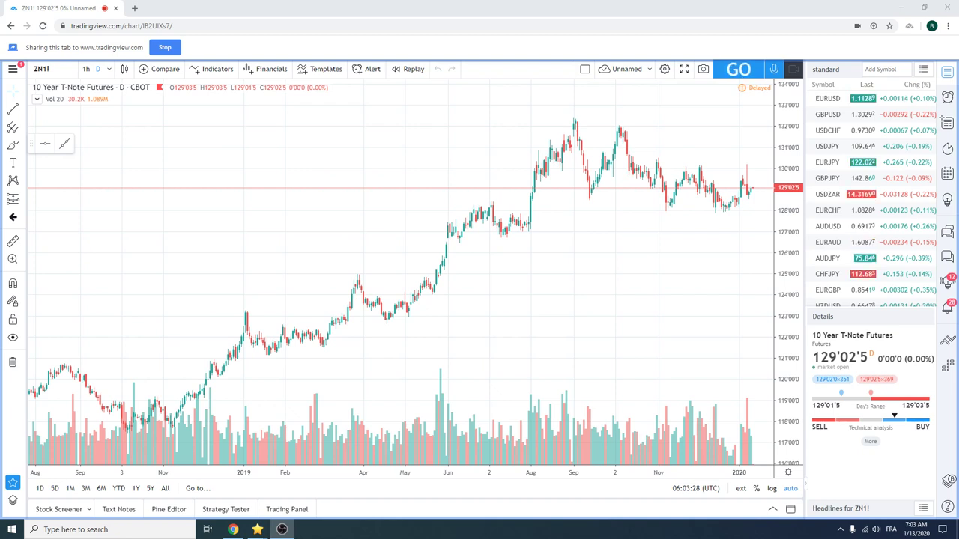
Start a TradingView video recording of the daily 10 Year T-Note Futures (ZN1!) chart.
click(737, 69)
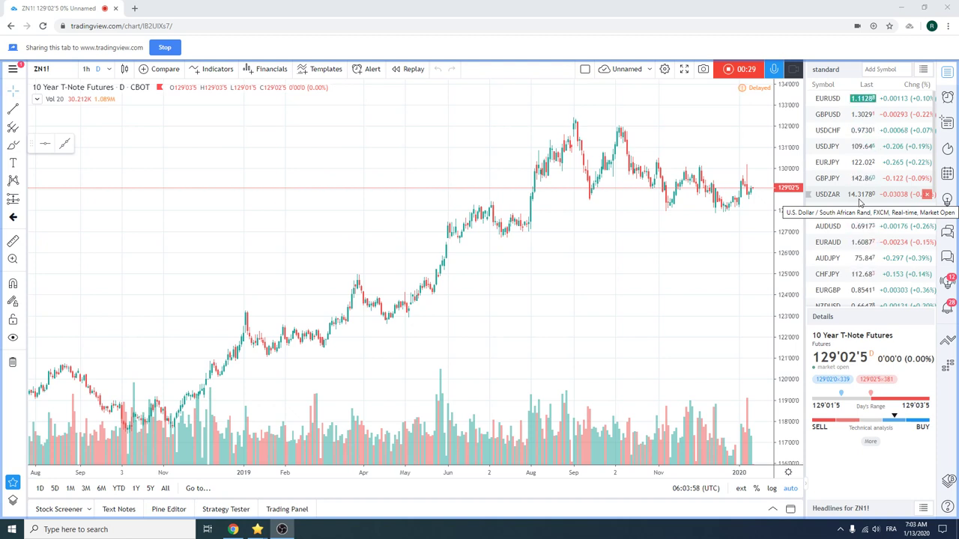
Load the EURUSD daily chart and zoom in to the October–mid-January range.
click(828, 98)
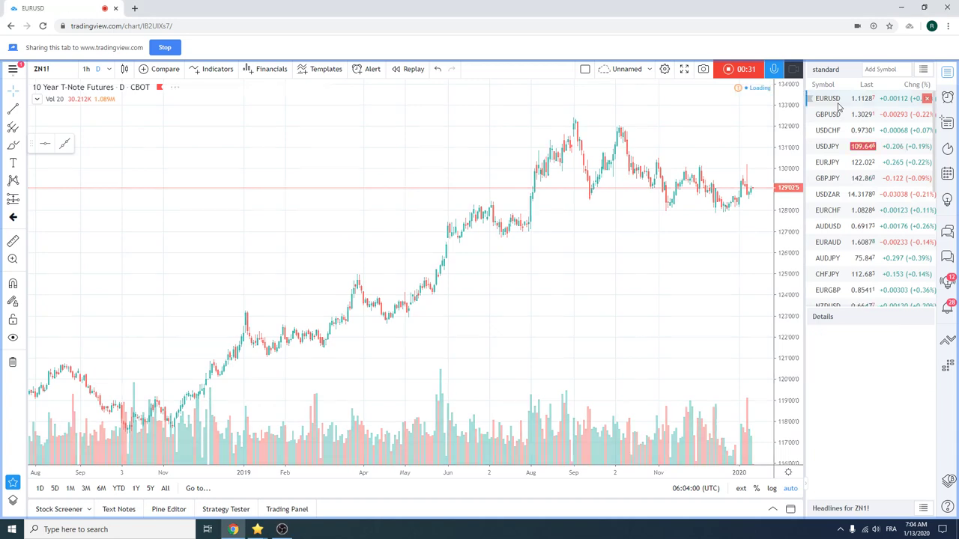
scroll(530, 205, up, 6)
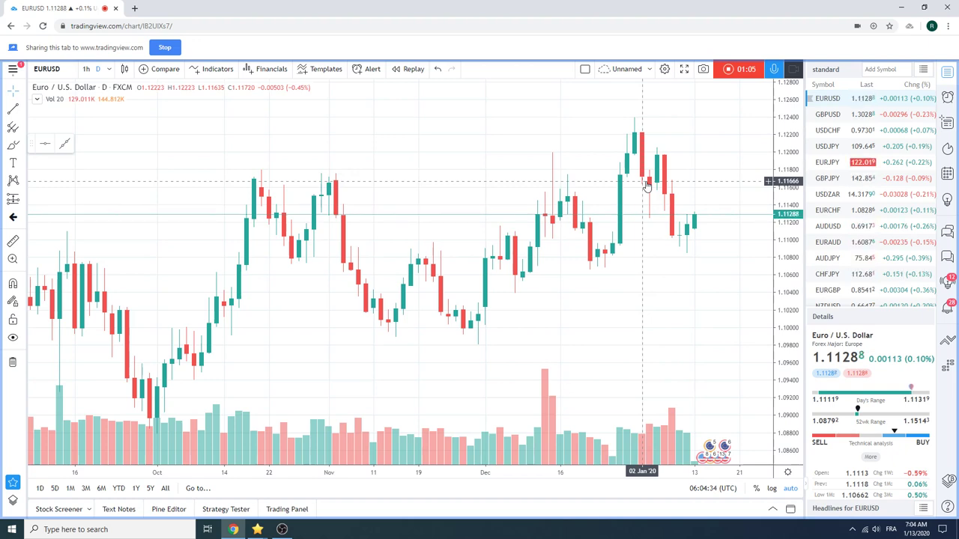
Load the USDJPY daily chart and zoom out to show roughly May to January.
click(831, 147)
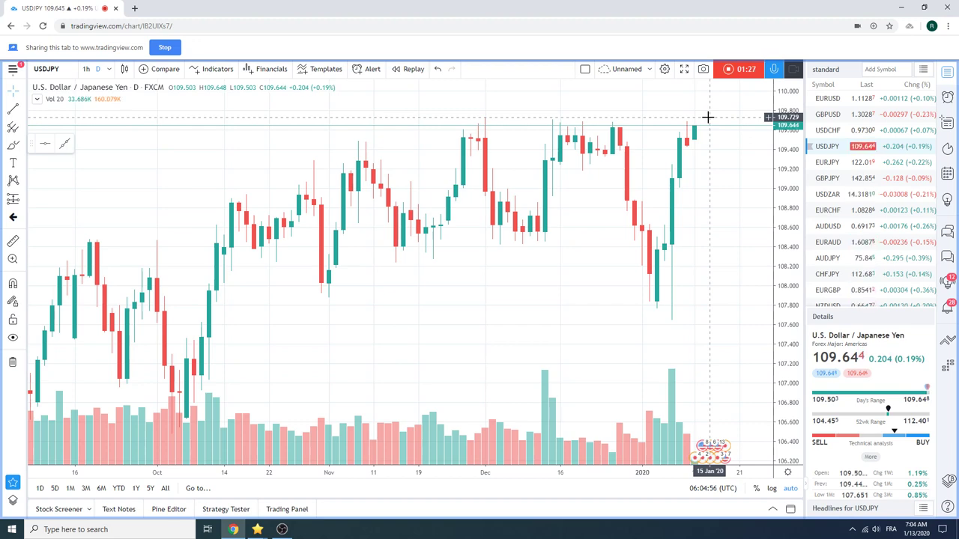
scroll(644, 139, down, 4)
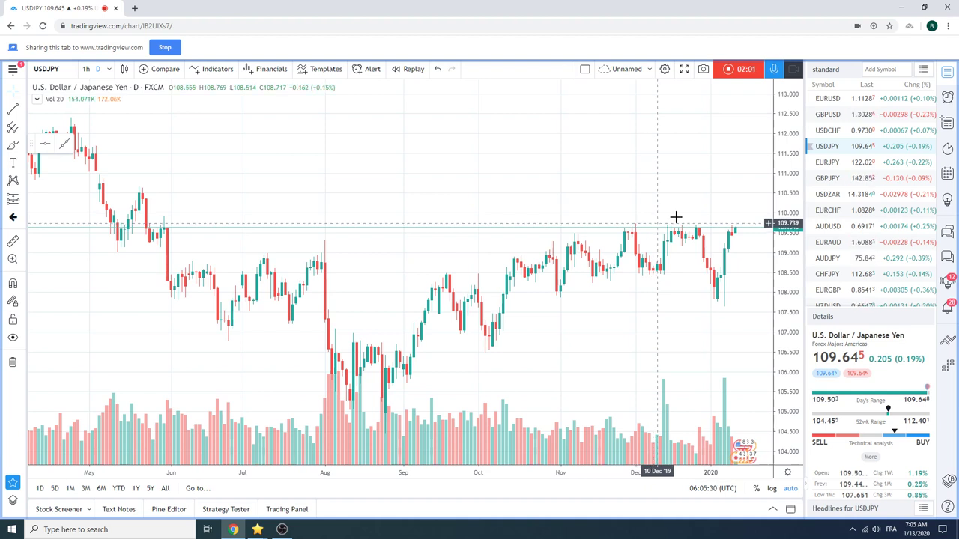
Switch the chart to EURJPY from the watchlist.
click(828, 162)
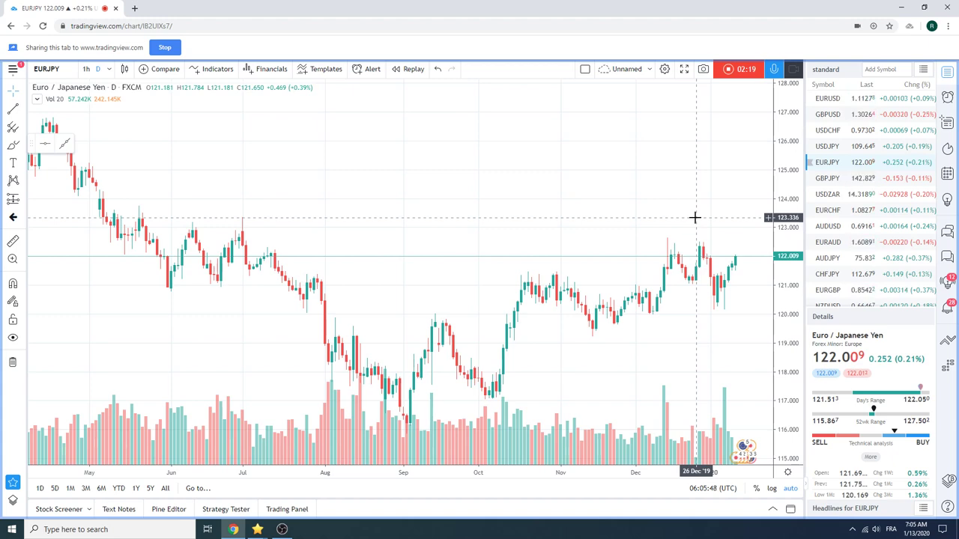
Load the EURCHF daily chart, zoom in, then zoom back out to September–January.
click(833, 214)
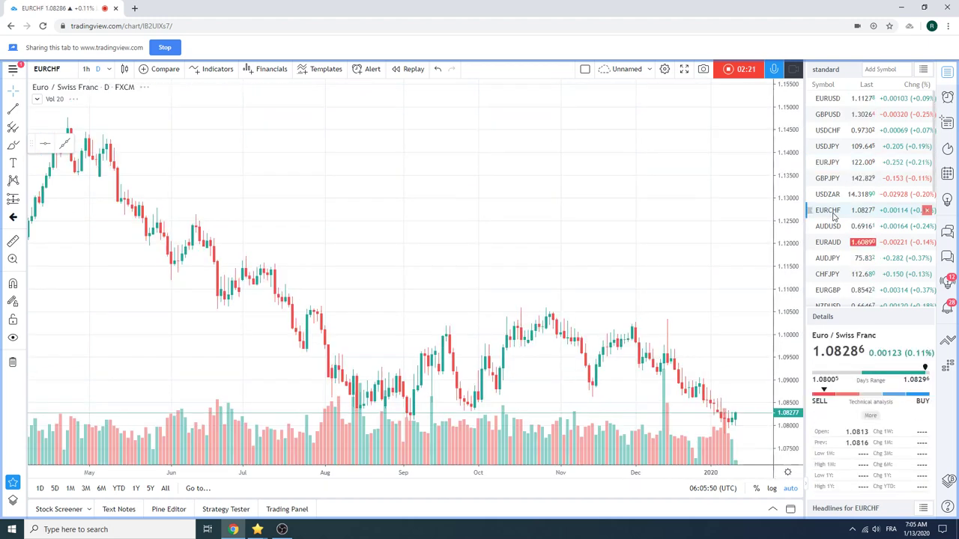
scroll(592, 229, up, 5)
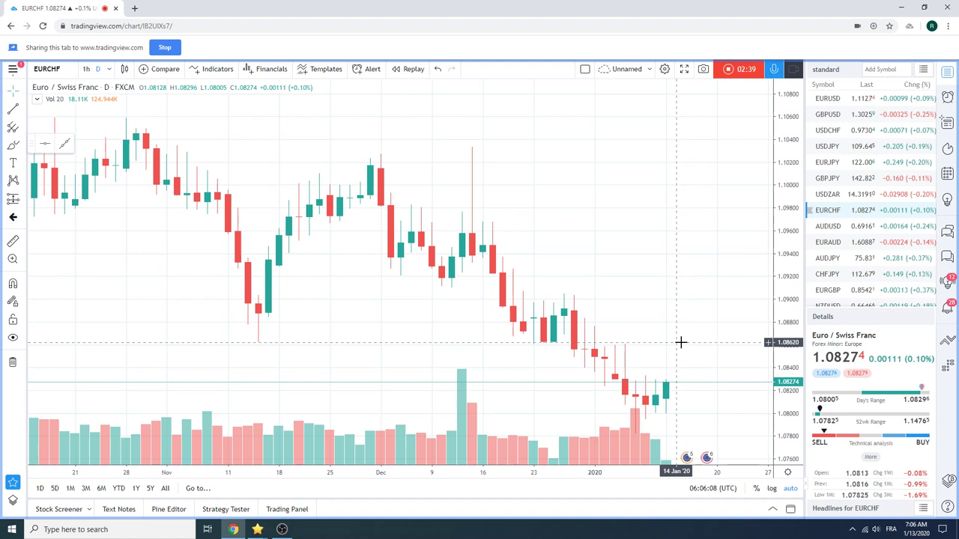
scroll(680, 343, down, 3)
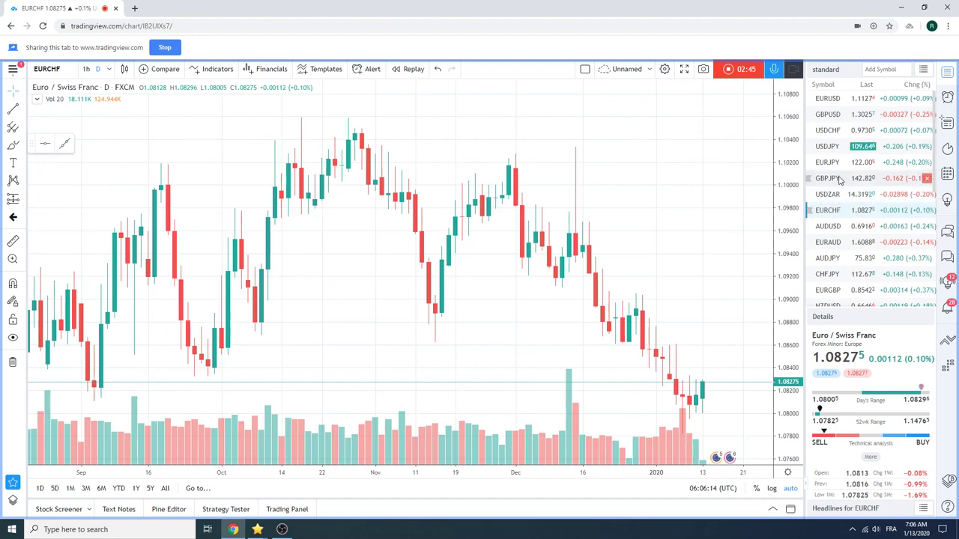
Load the GBPUSD daily chart and zoom out slightly to span August to January.
click(830, 116)
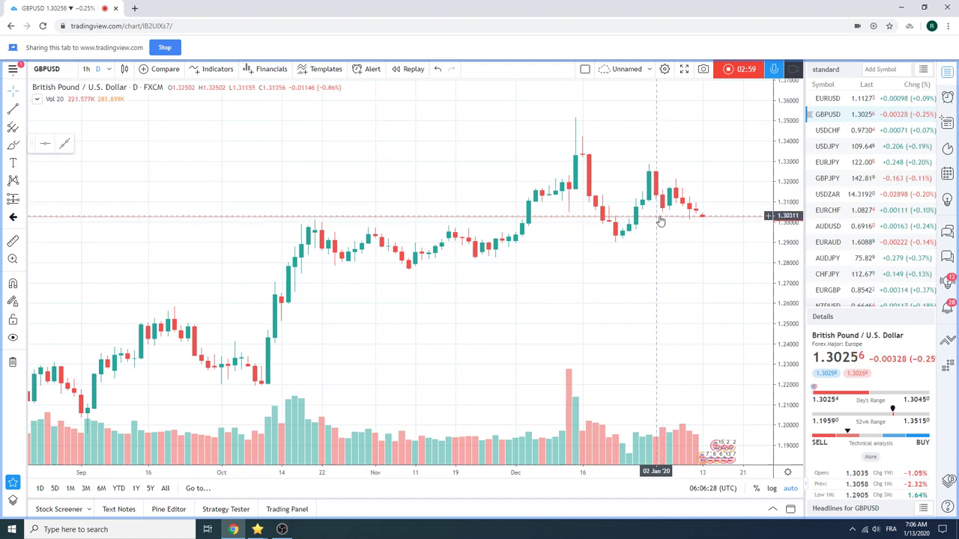
scroll(659, 221, down, 1)
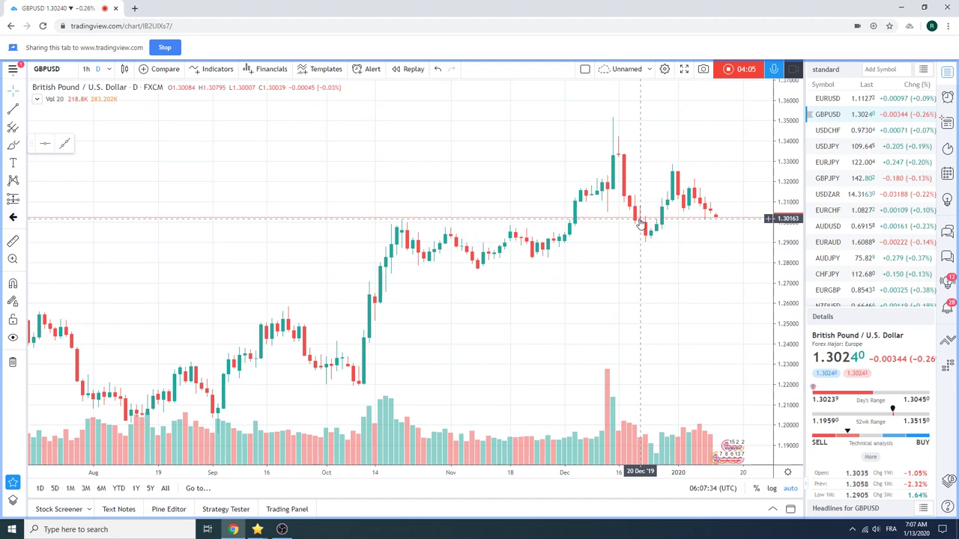
Load the USDZAR daily chart and zoom in on recent candles.
click(824, 194)
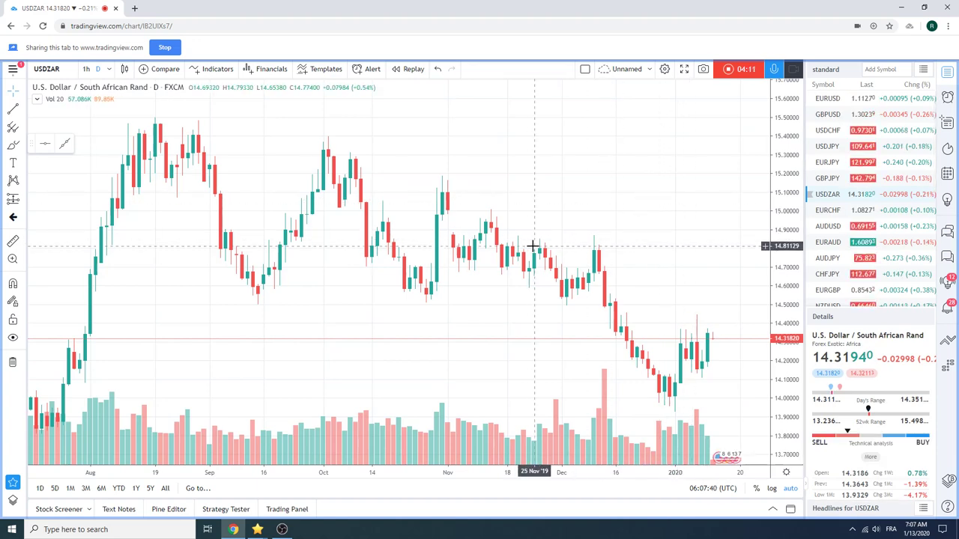
scroll(572, 244, up, 3)
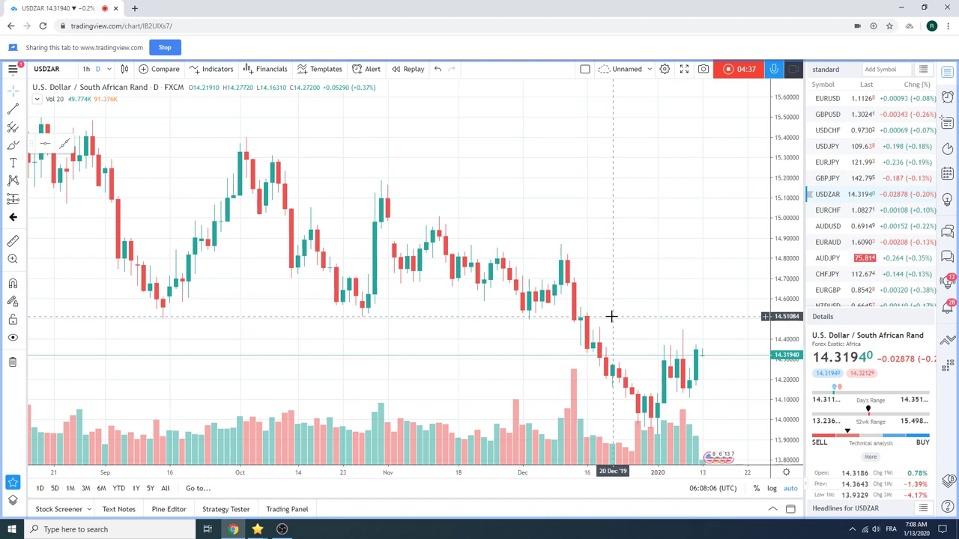
View the AUDUSD daily chart, then switch to USDCAD further down the watchlist.
click(832, 229)
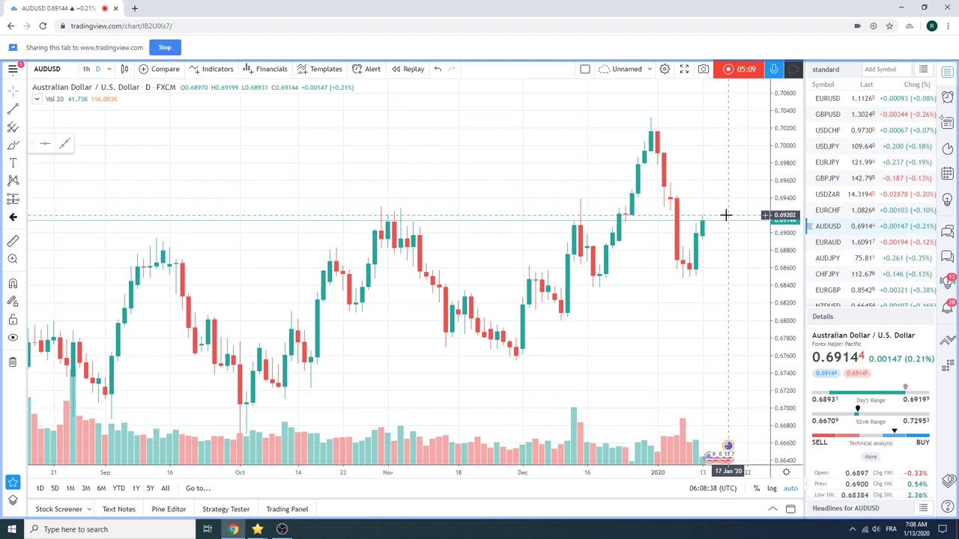
scroll(865, 198, down, 1)
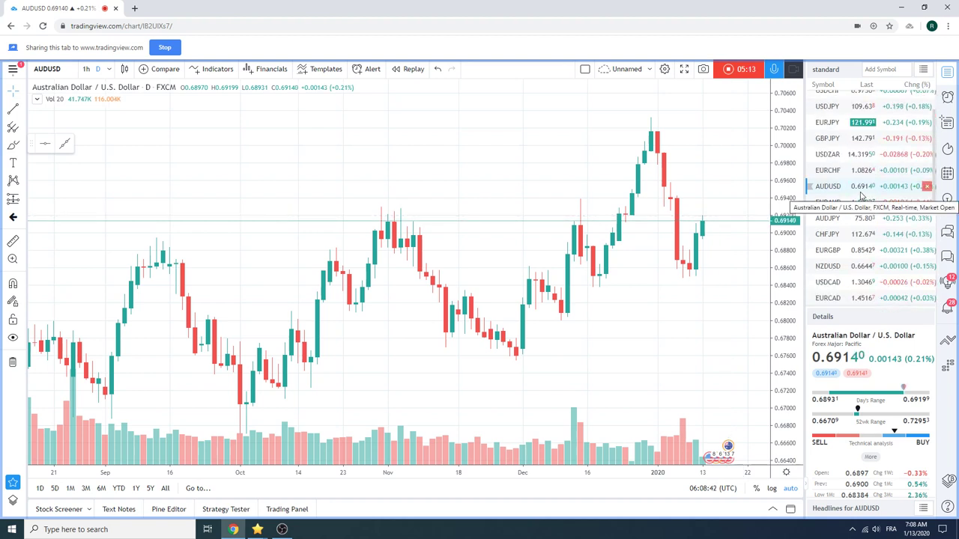
scroll(862, 198, down, 1)
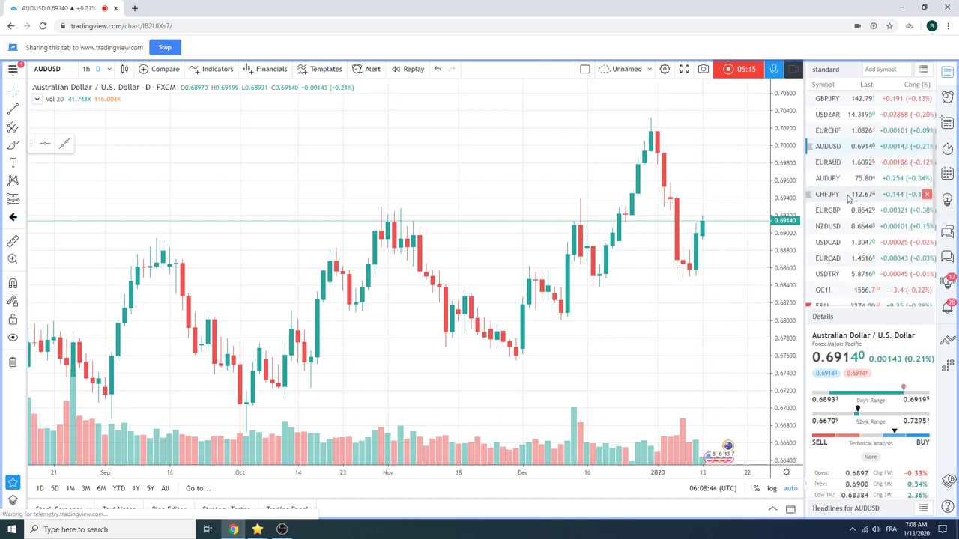
click(829, 243)
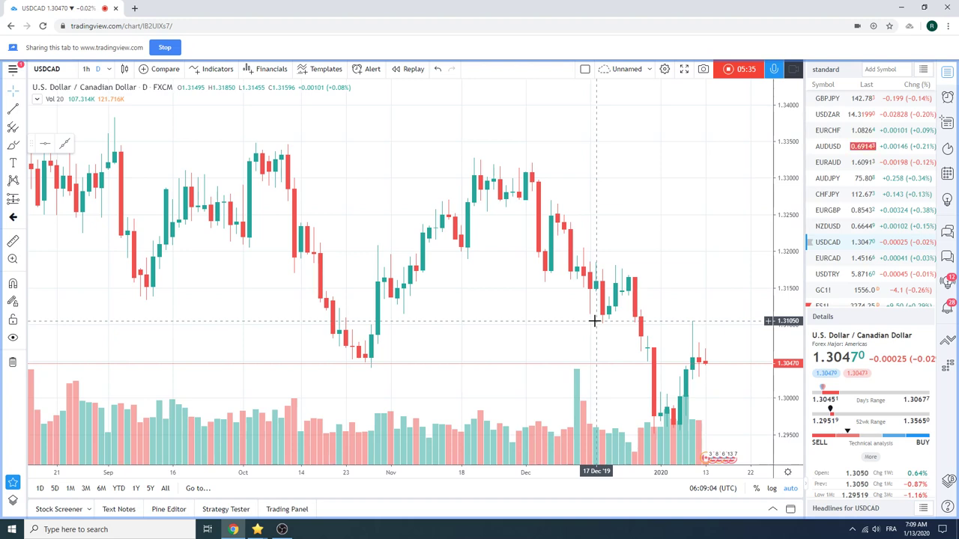
Switch the chart to NZDUSD from the watchlist.
click(830, 228)
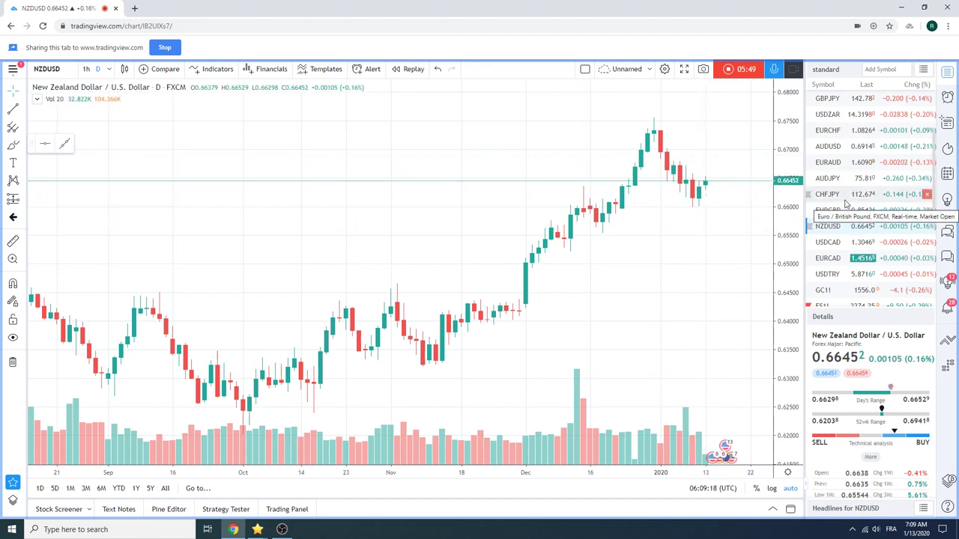
Load the Gold Futures GC1! daily chart and zoom out.
click(861, 292)
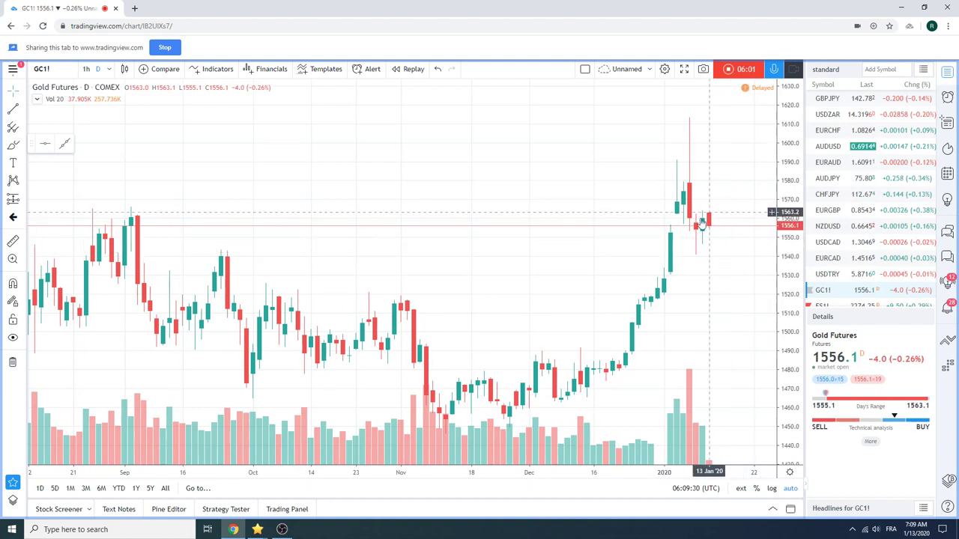
scroll(859, 211, down, 1)
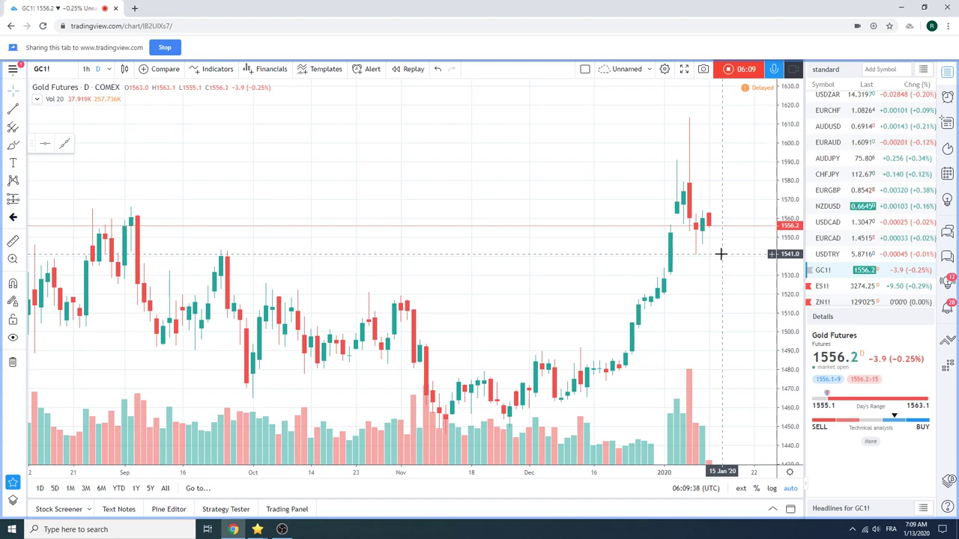
Switch the chart to daily S&P 500 E-mini Futures (ES1!) from the watchlist.
click(850, 289)
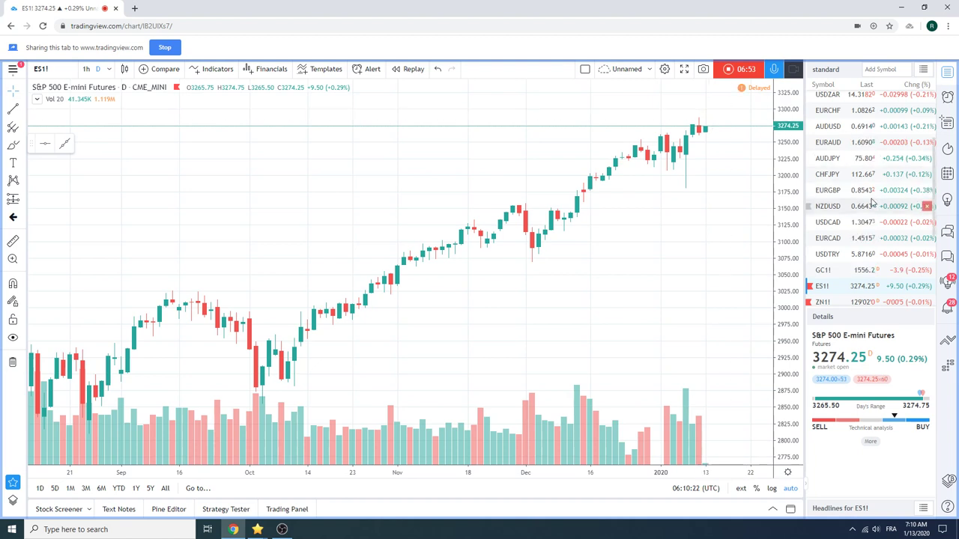
scroll(871, 200, up, 1)
scroll(871, 200, up, 2)
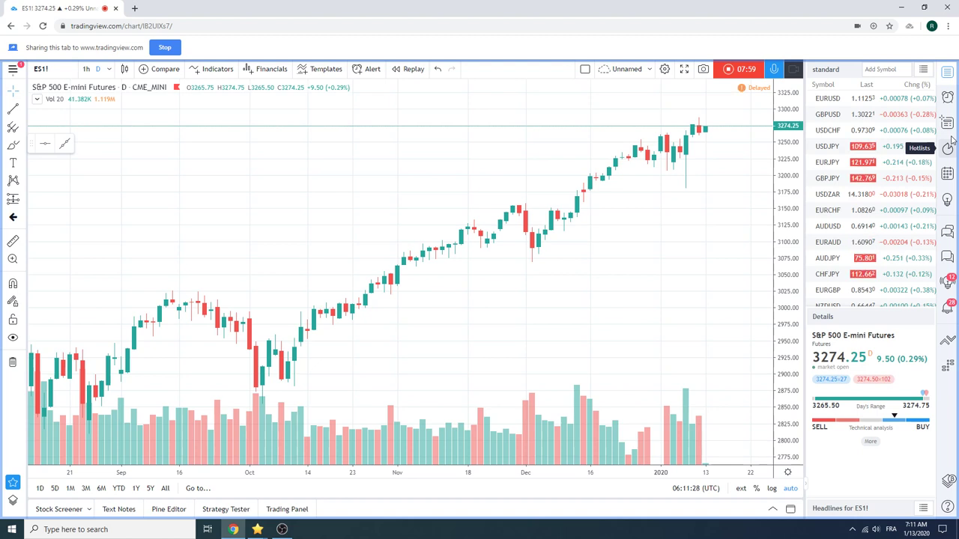
scroll(849, 193, down, 1)
scroll(850, 191, down, 6)
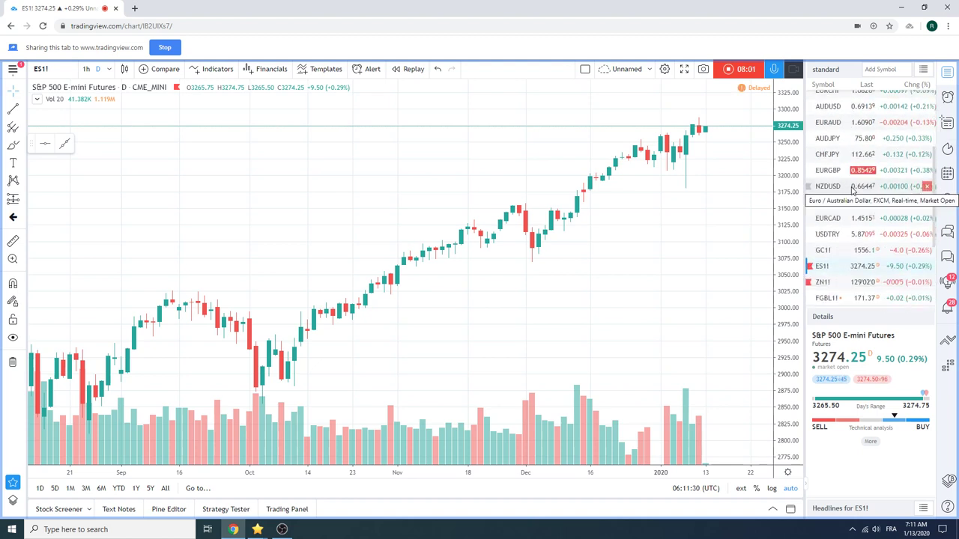
scroll(860, 185, down, 1)
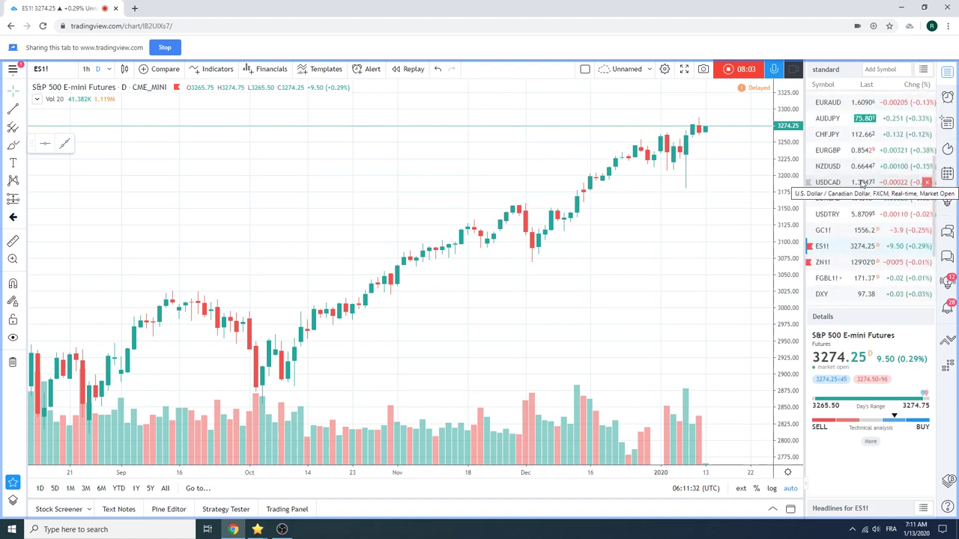
Review Euro Bund futures (FGBL1!) zoomed out, then switch to 10 Year T-Note futures (ZN1!).
click(831, 279)
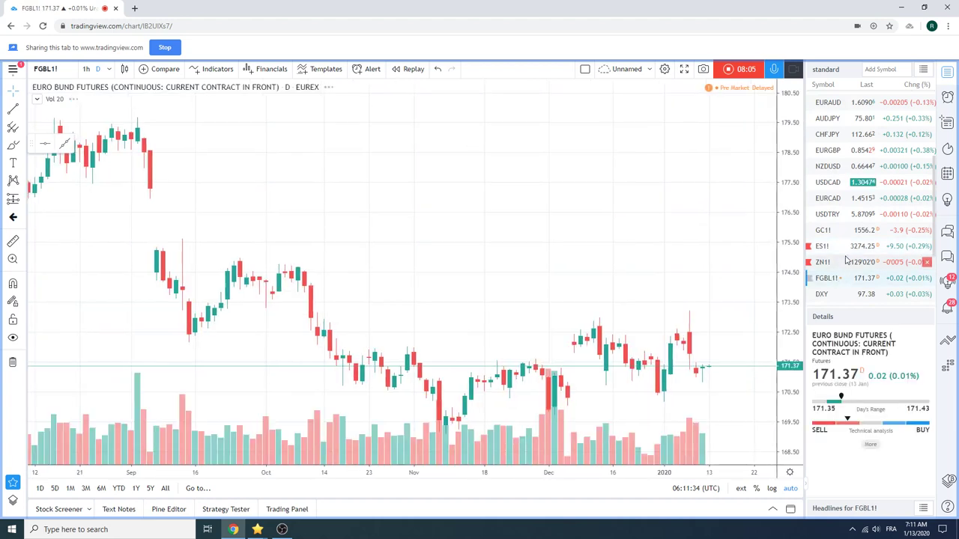
scroll(640, 210, down, 5)
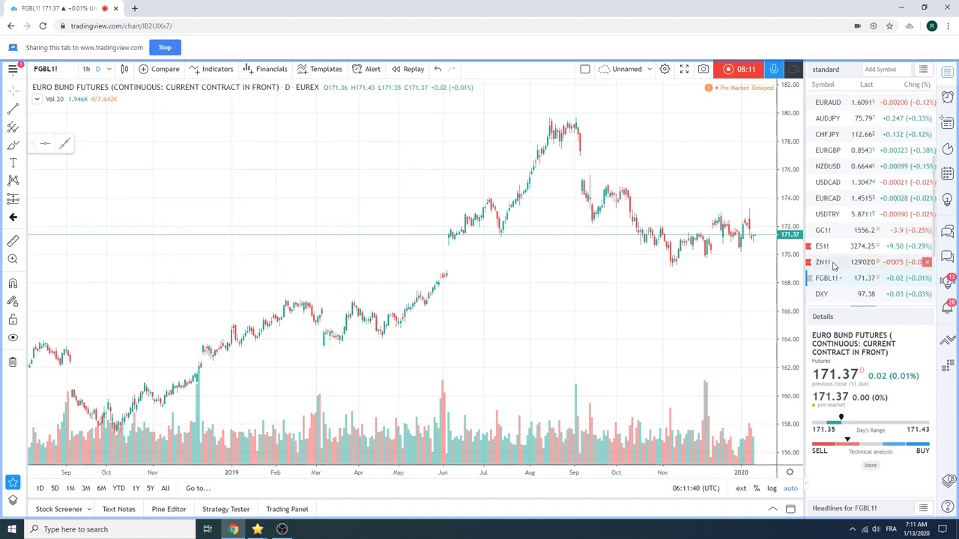
click(830, 263)
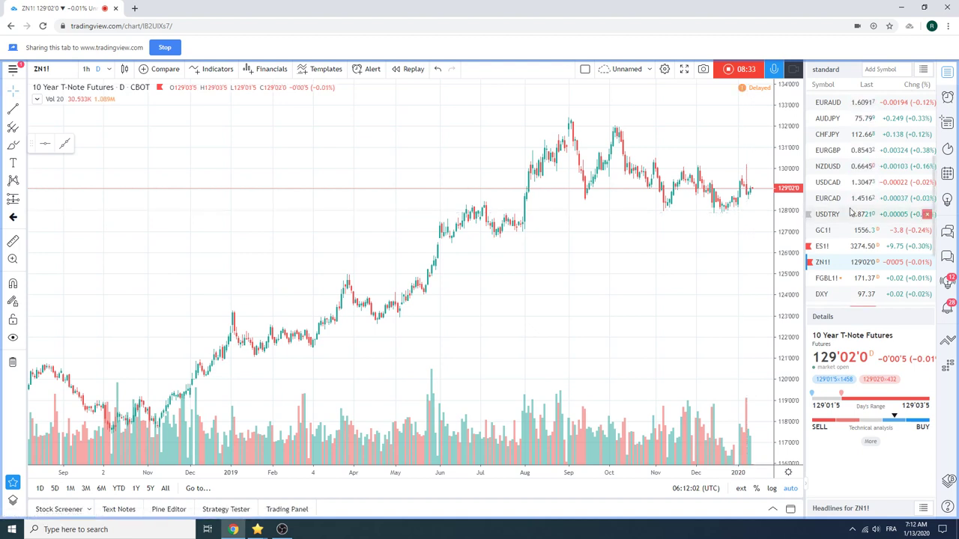
Return to the top of the watchlist and open the daily USDCHF chart.
scroll(850, 213, down, 1)
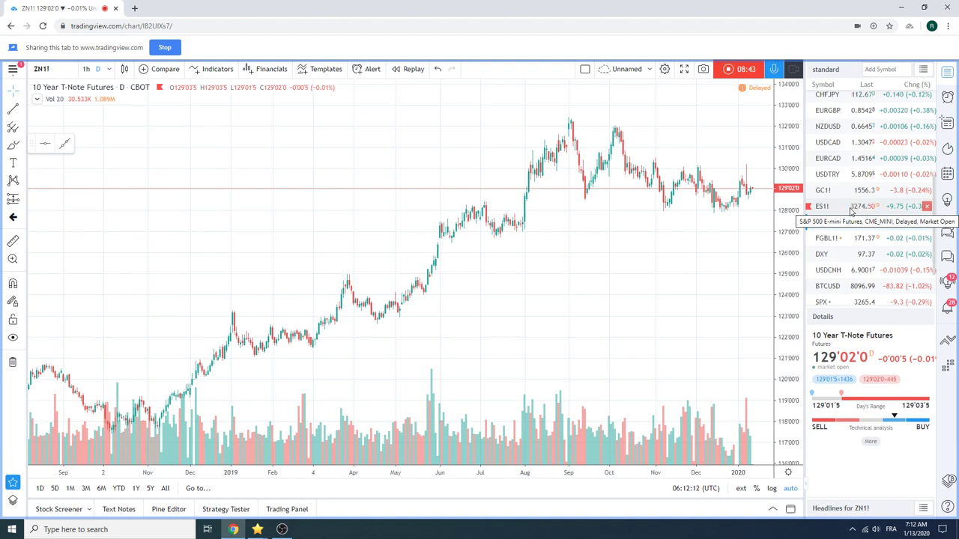
scroll(850, 213, up, 4)
scroll(850, 212, up, 1)
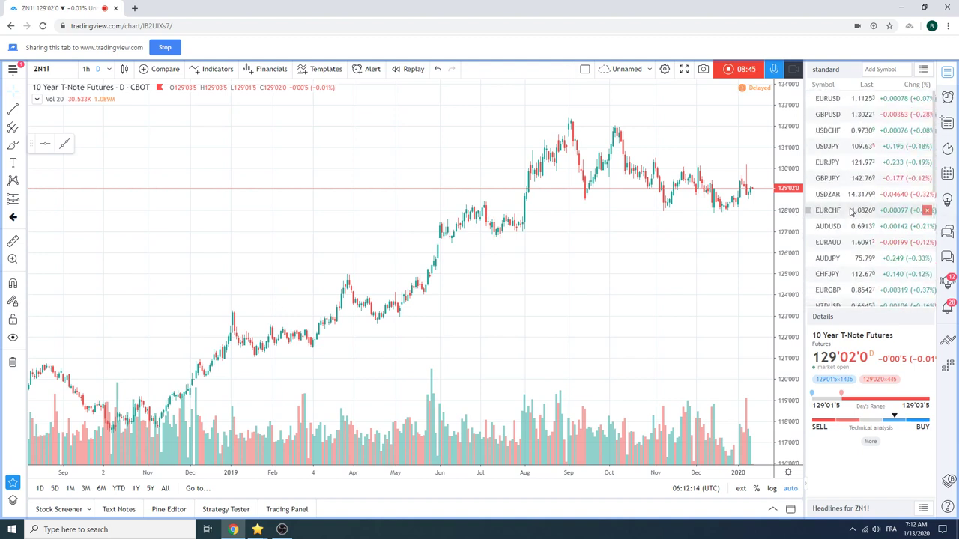
click(827, 132)
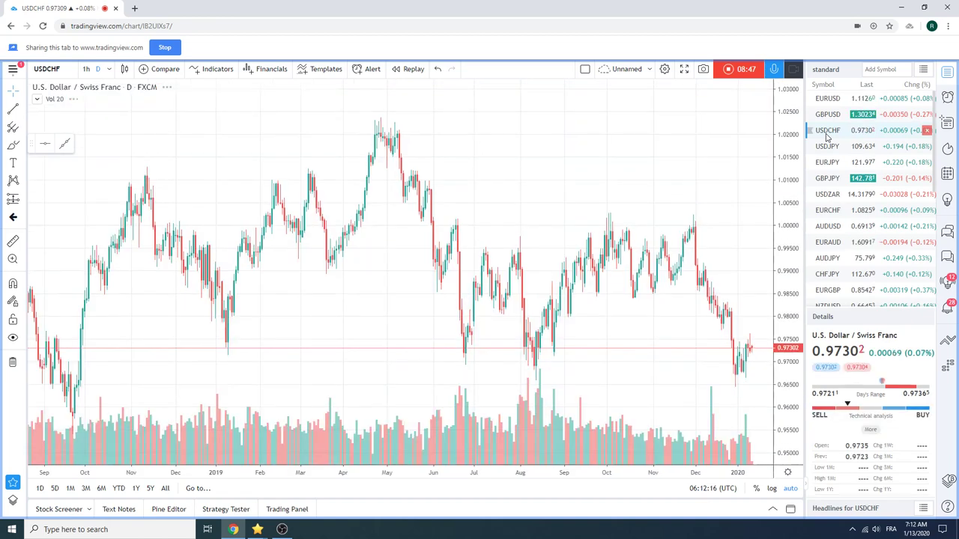
Zoom into the USDCHF chart and stop the video recording to preview it.
scroll(501, 260, up, 3)
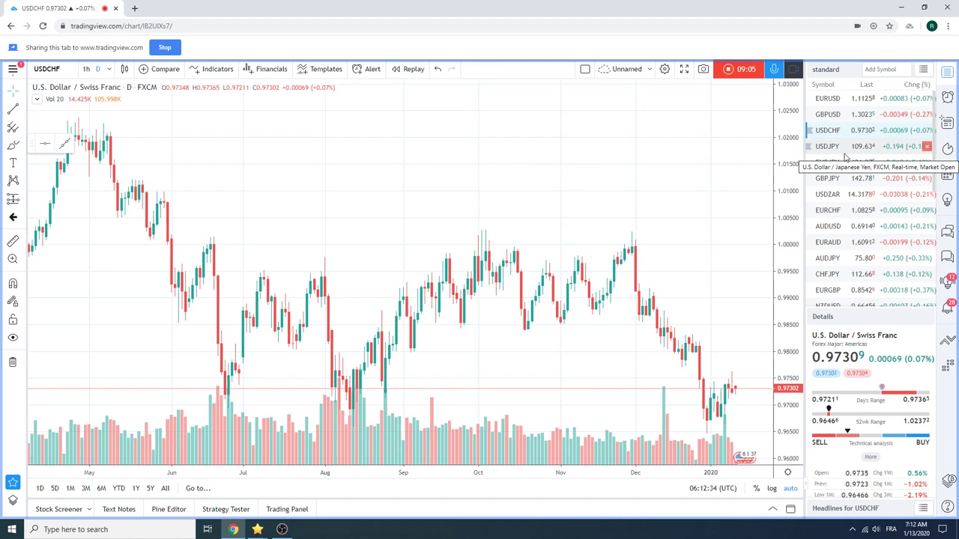
click(731, 71)
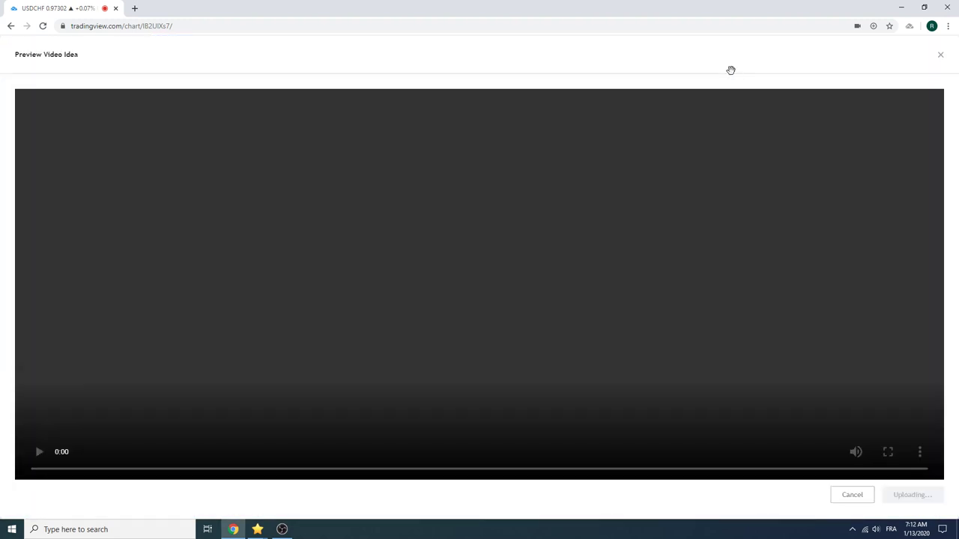